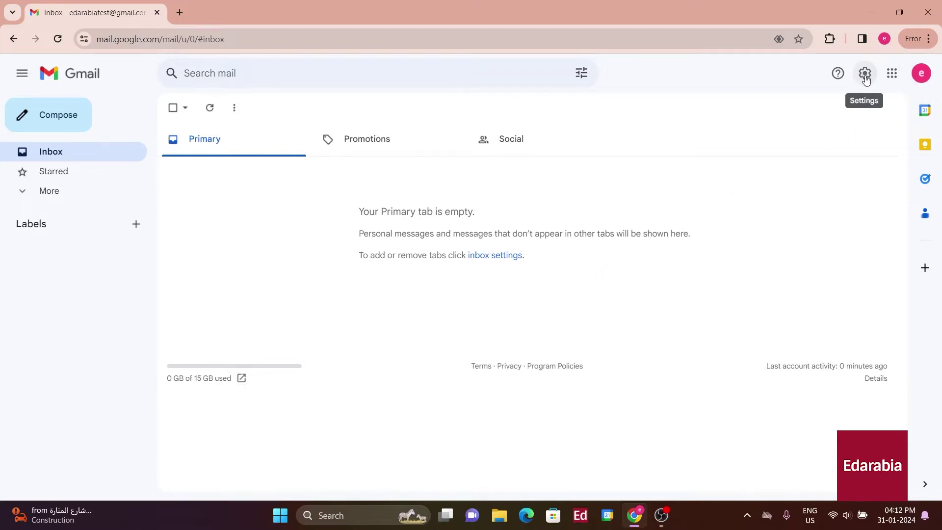
Go from Gmail's quick settings panel to the full settings page.
left_click(865, 73)
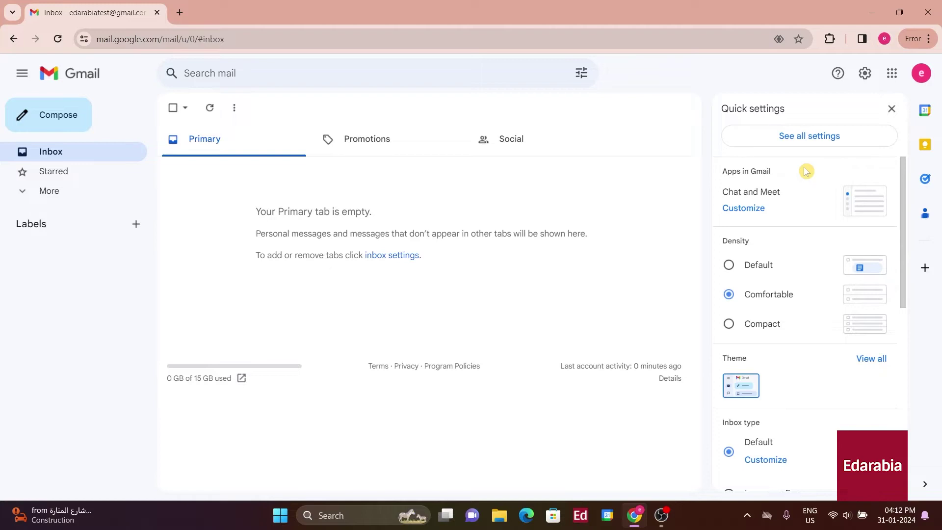
left_click(812, 135)
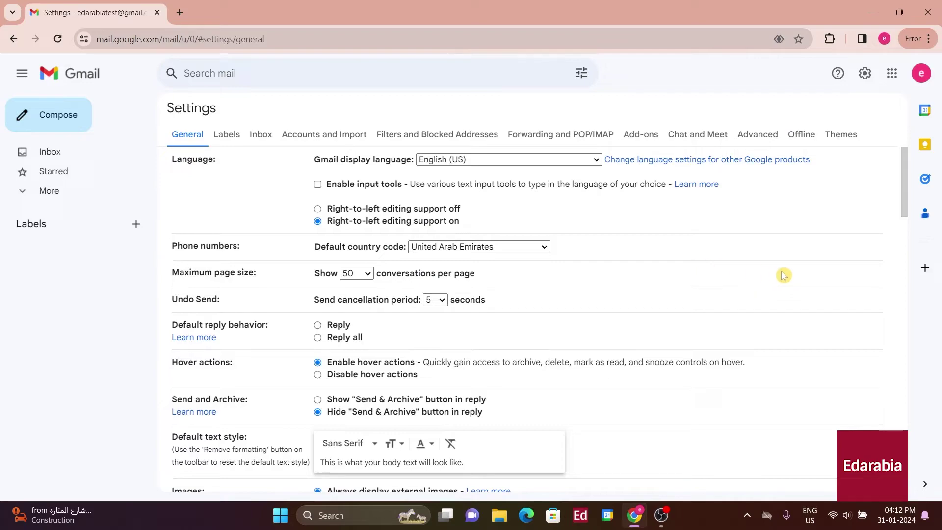
scroll(784, 276, "down", 10)
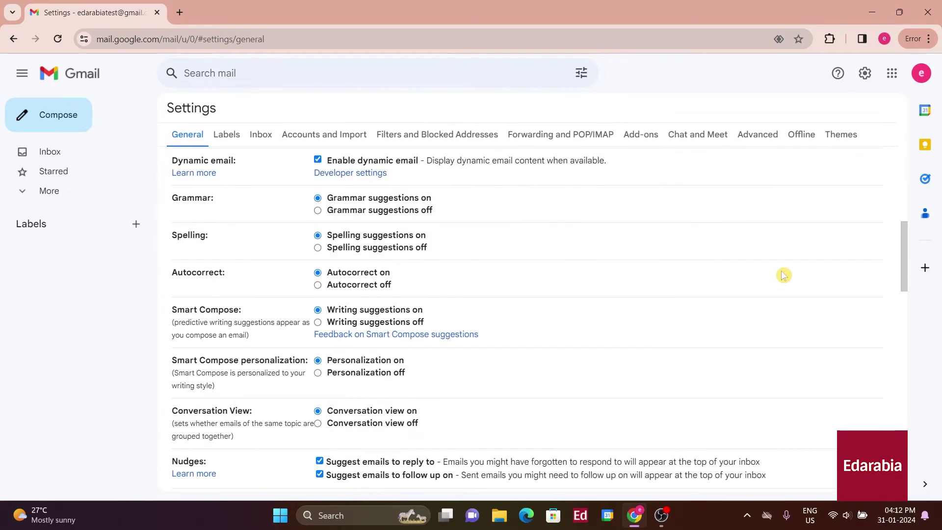
scroll(783, 276, "down", 2)
scroll(783, 275, "down", 10)
scroll(786, 275, "down", 10)
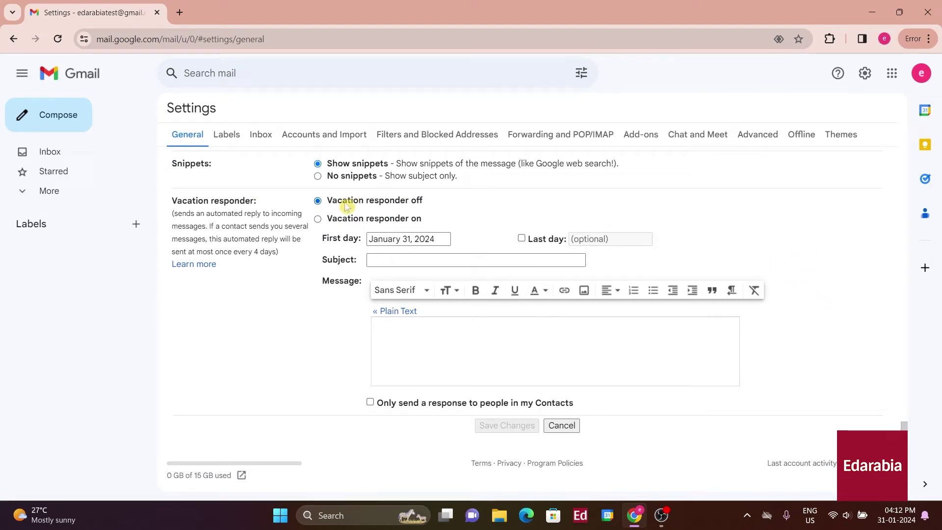
Turn the vacation responder on, keeping January 31, 2024 as the first day.
left_click(317, 219)
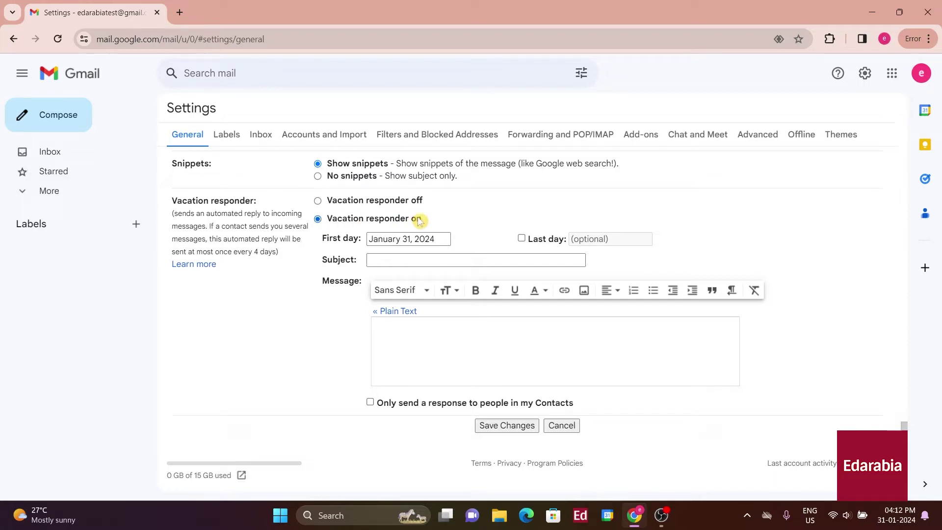
left_click(431, 239)
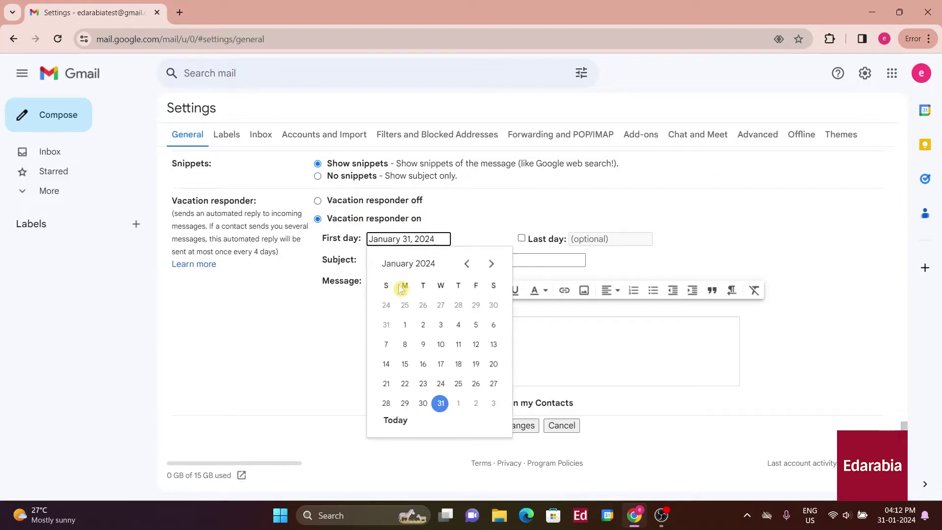
left_click(440, 404)
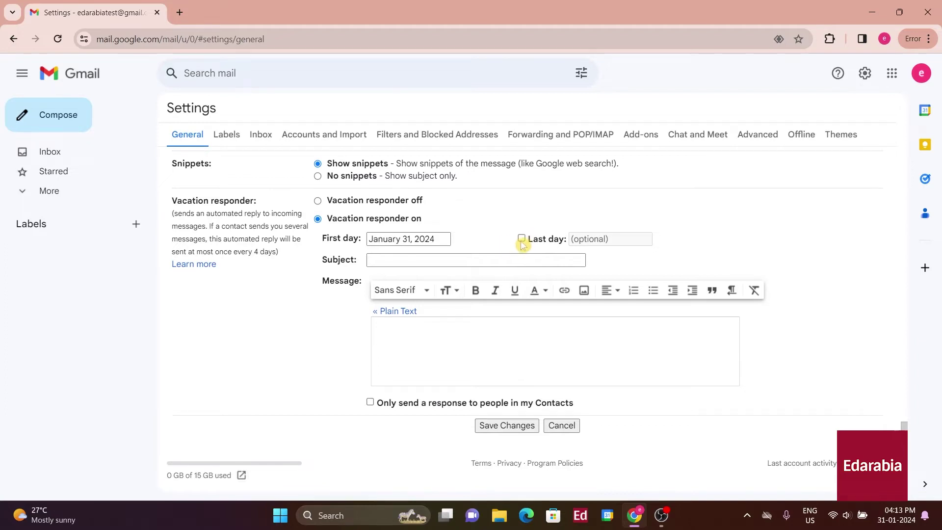
Enable a last day for the responder and set it to February 9, 2024.
left_click(521, 240)
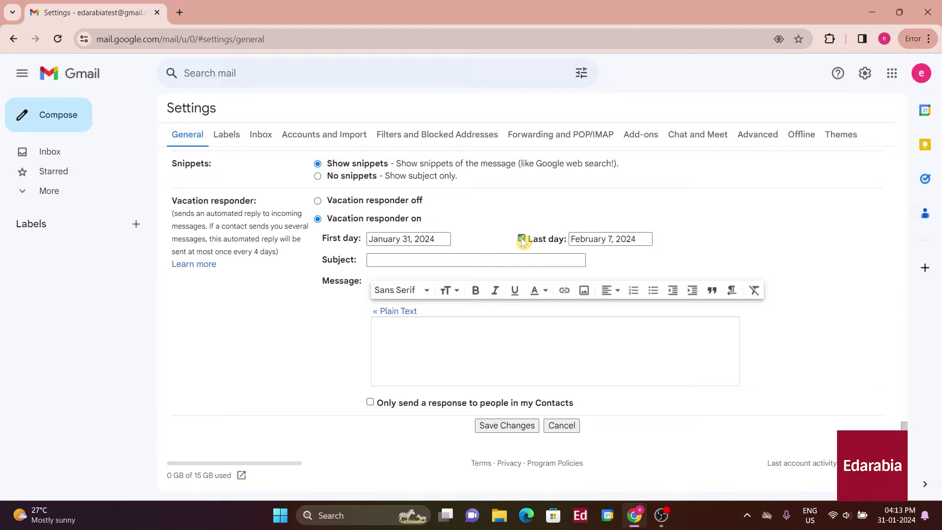
left_click(605, 240)
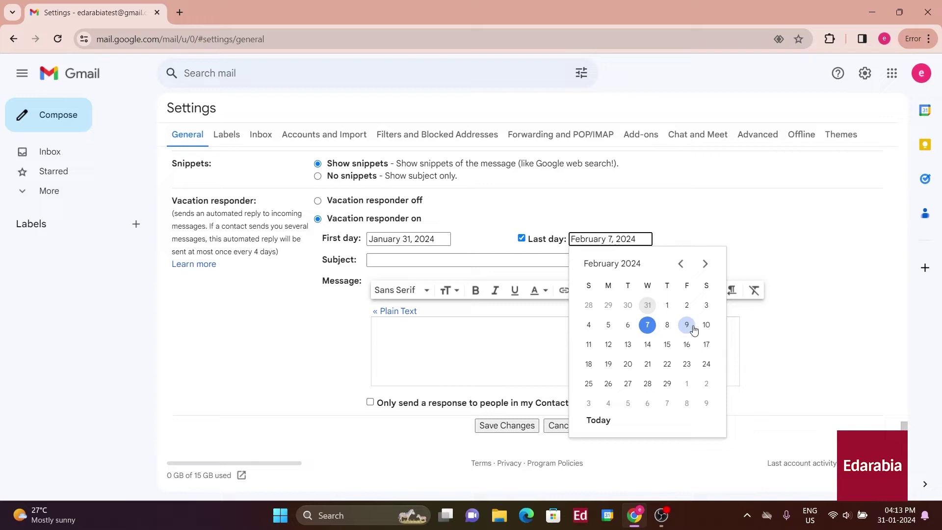
left_click(686, 325)
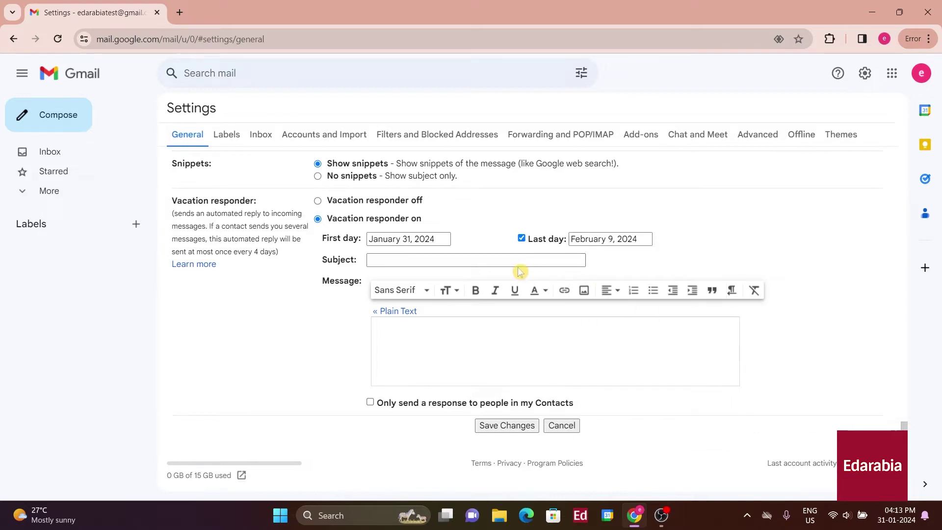
Enter subject 'Currently Unavailable - Travelling', paste the message, and select 'next 2-3 days'.
left_click(421, 262)
type("Cu")
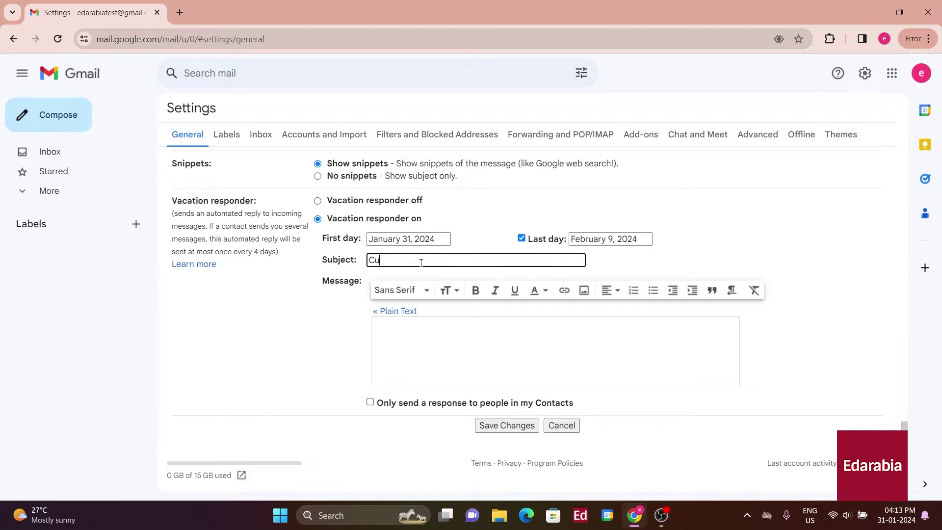
type("rrently Unavailable - Travelling")
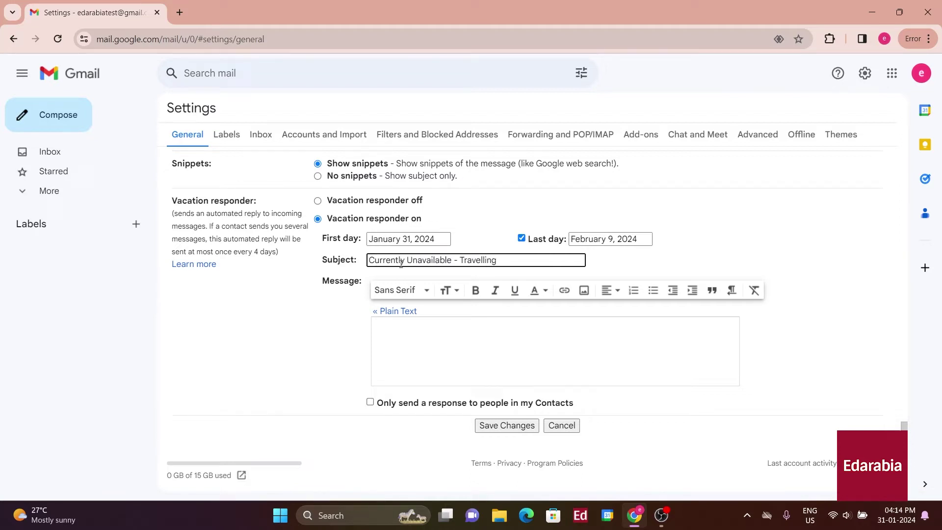
left_click(326, 322)
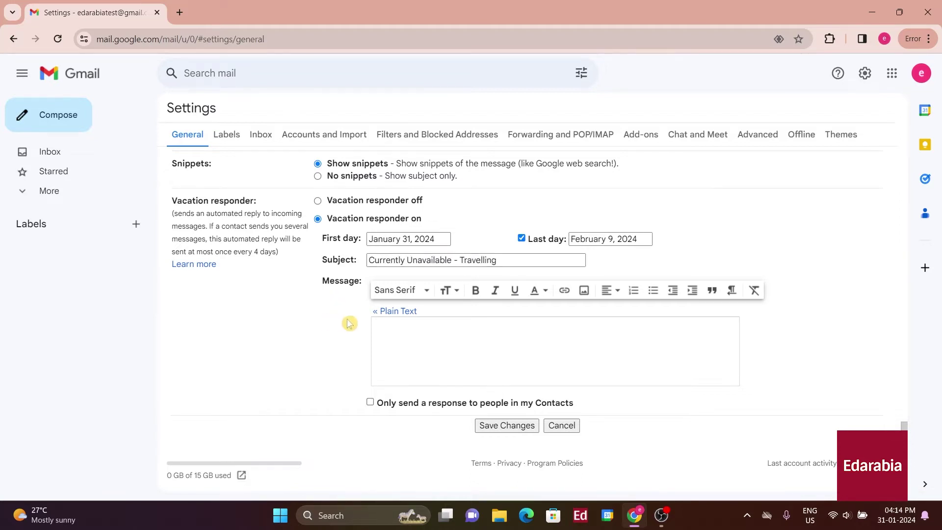
left_click(416, 335)
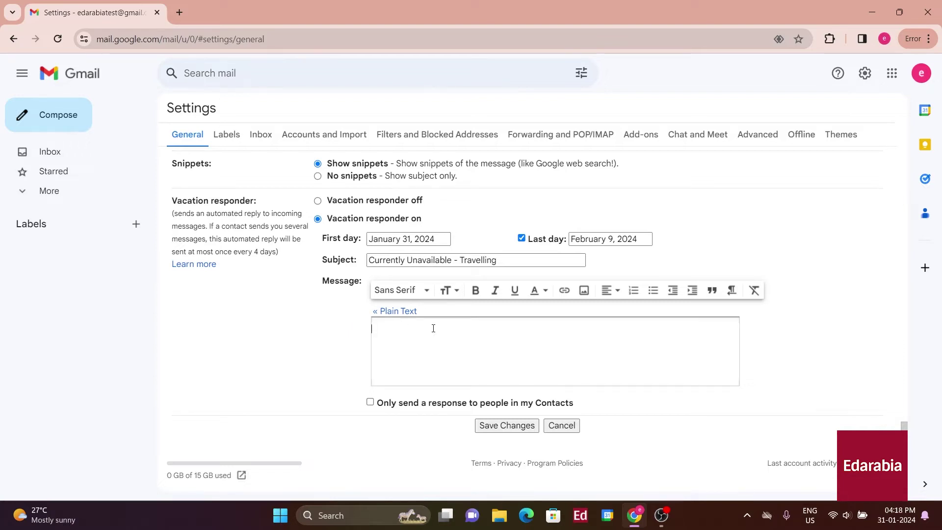
type("Greetings!  I'm presently en route to a work conference, so my replies may experience some delays.  I aim to respond within the next 2-3 days. In case of an emergency, feel free to contact me at 555-666-777.  Best regards, Tom")
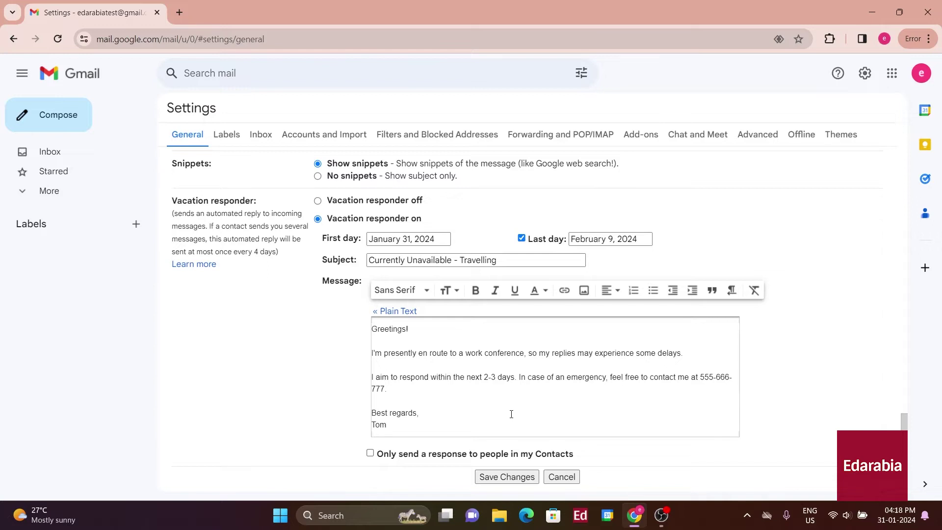
scroll(517, 398, "down", 1)
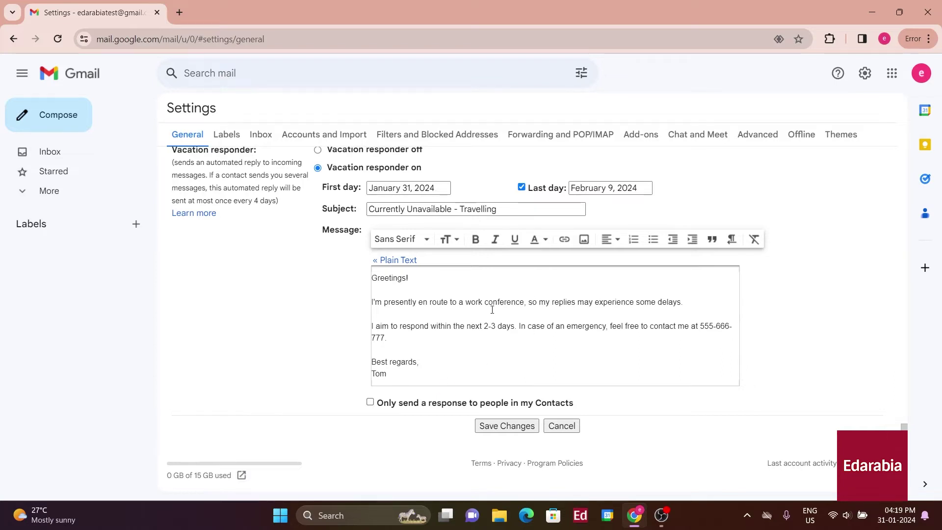
left_click_drag(466, 325, 517, 327)
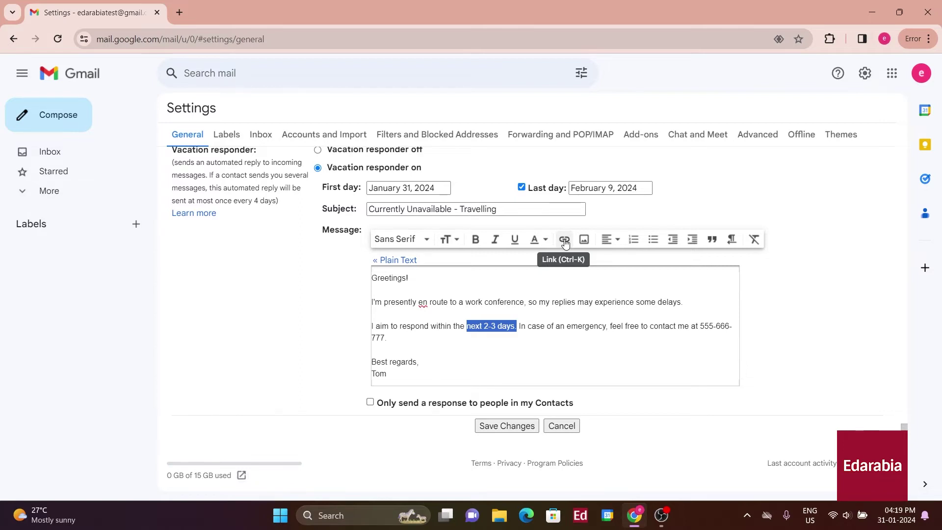
Switch the vacation message to plain text, then back to rich formatting.
left_click(405, 262)
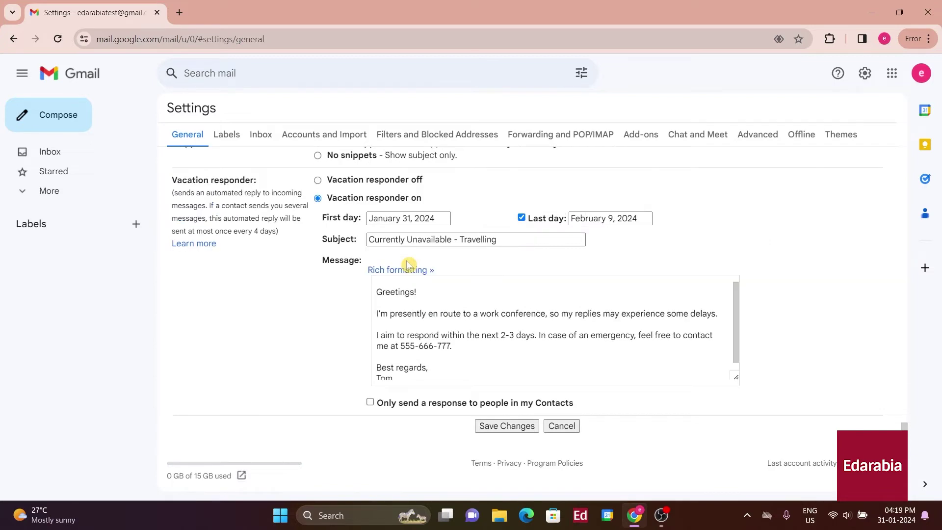
scroll(490, 309, "down", 1)
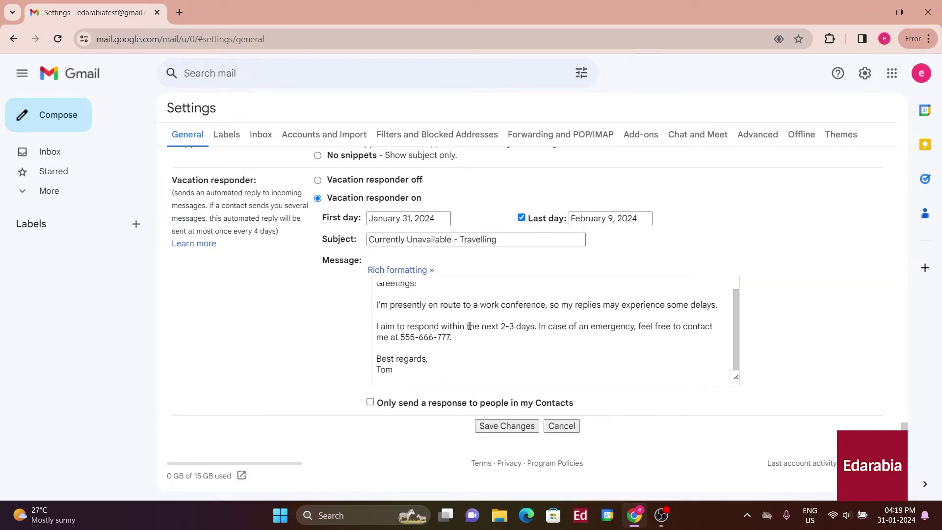
scroll(466, 325, "up", 1)
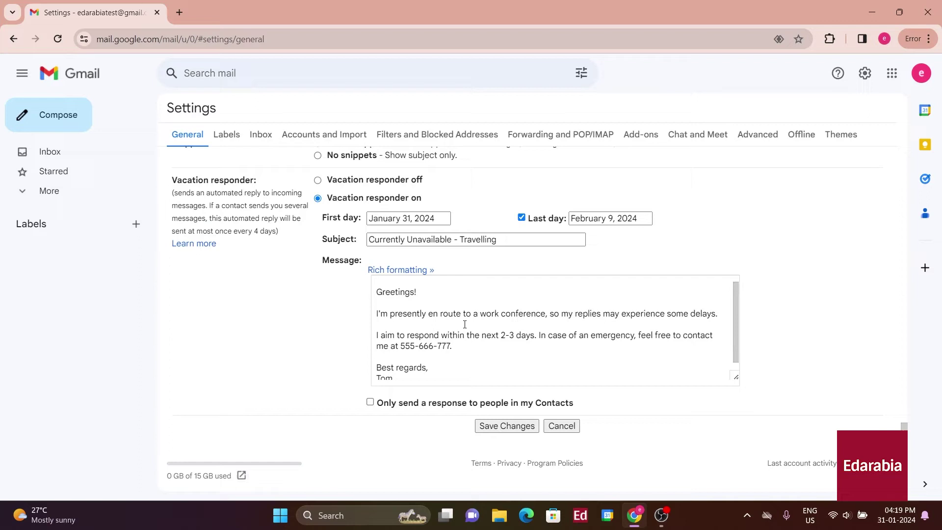
scroll(465, 323, "down", 1)
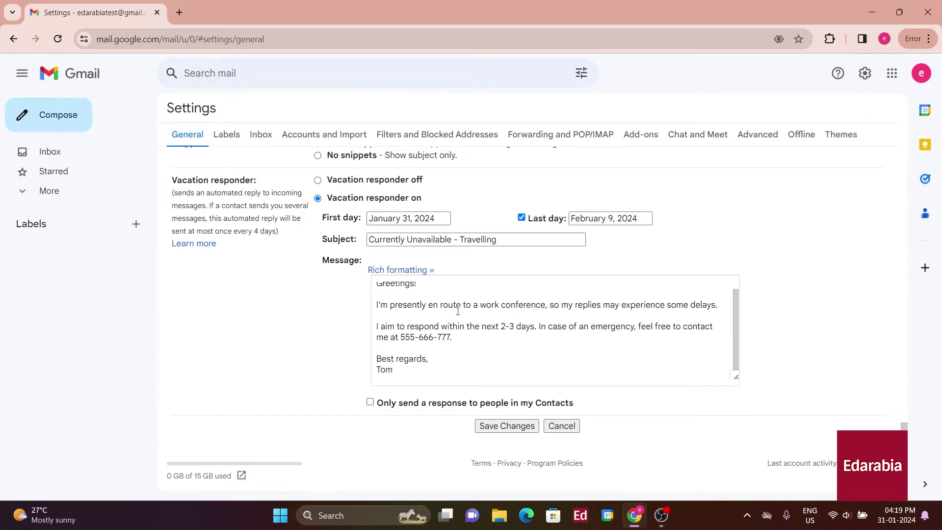
scroll(427, 309, "up", 1)
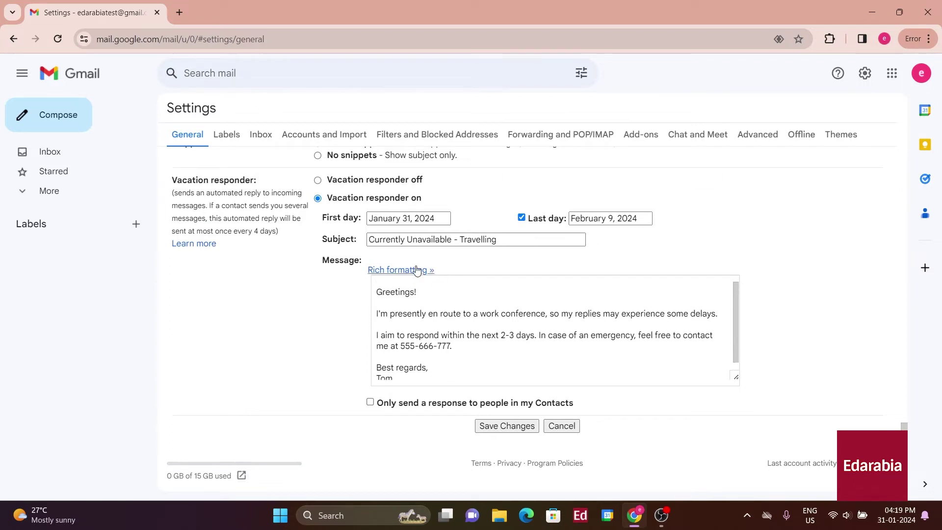
left_click(416, 270)
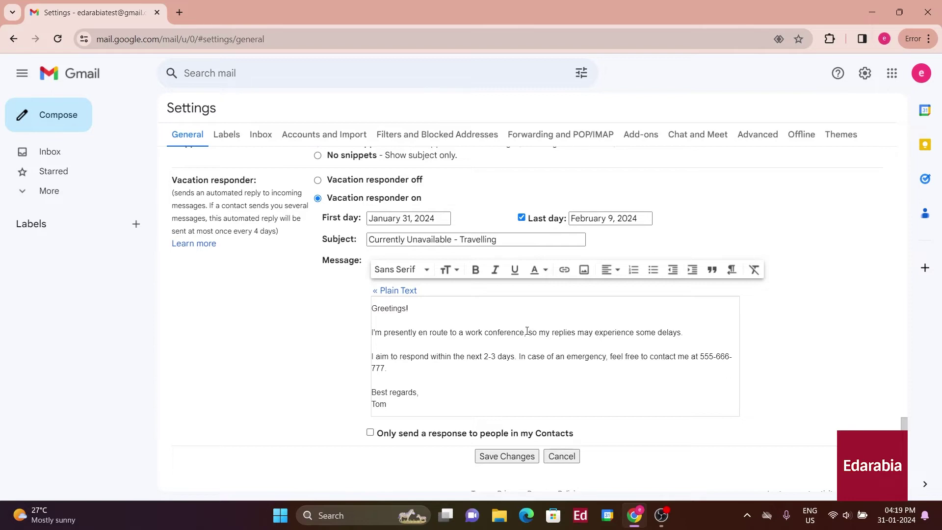
scroll(526, 324, "down", 1)
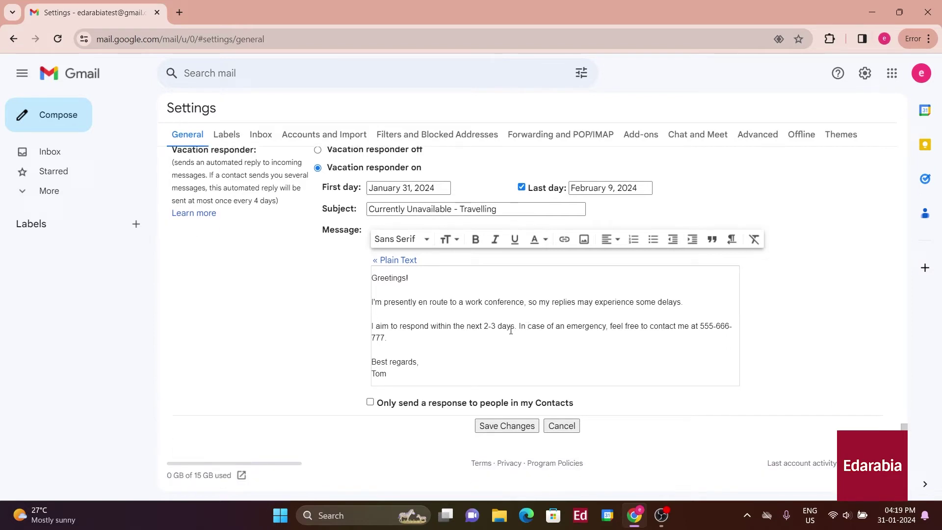
left_click(371, 402)
Save the vacation responder and check the inbox's 'Currently Unavailable - Travelling' banner.
left_click(500, 428)
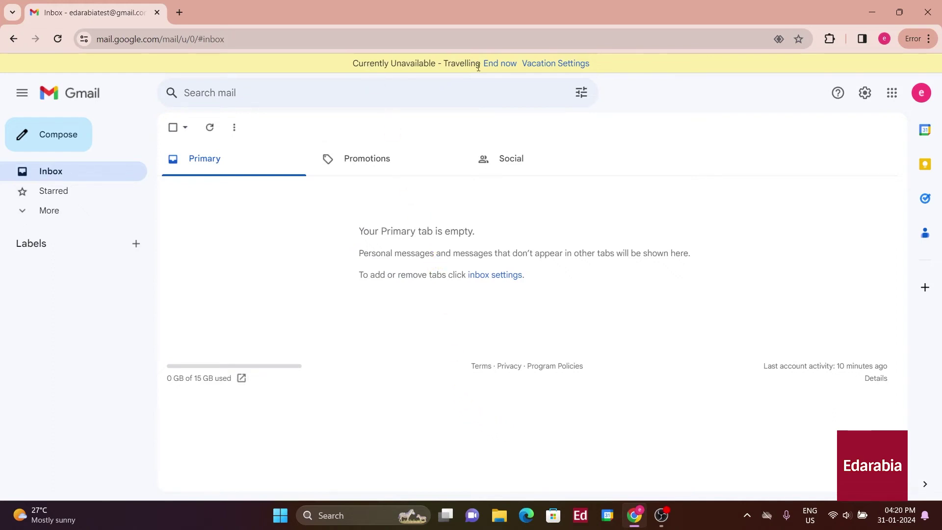
left_click(580, 229)
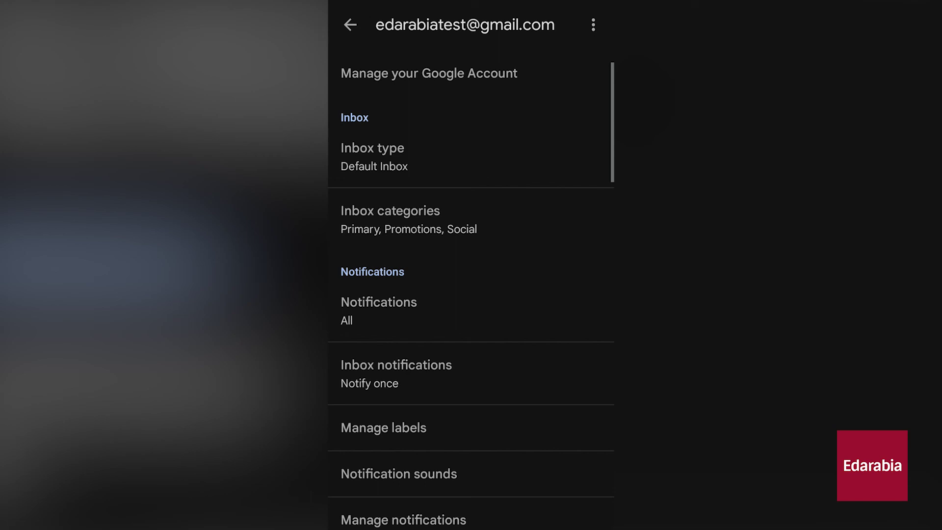
scroll(471, 295, "down", 5)
scroll(470, 295, "down", 5)
scroll(471, 294, "down", 1)
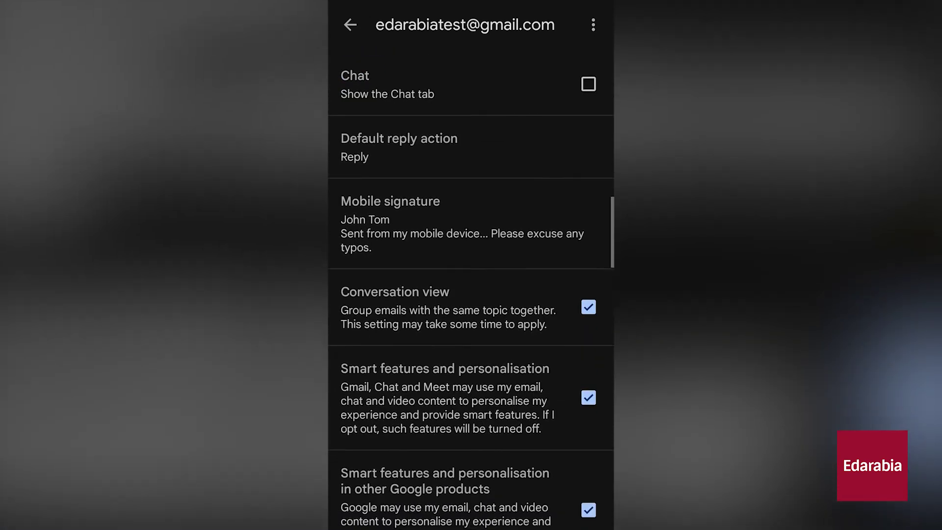
scroll(471, 295, "down", 5)
scroll(471, 294, "down", 2)
scroll(471, 294, "up", 2)
scroll(471, 294, "up", 1)
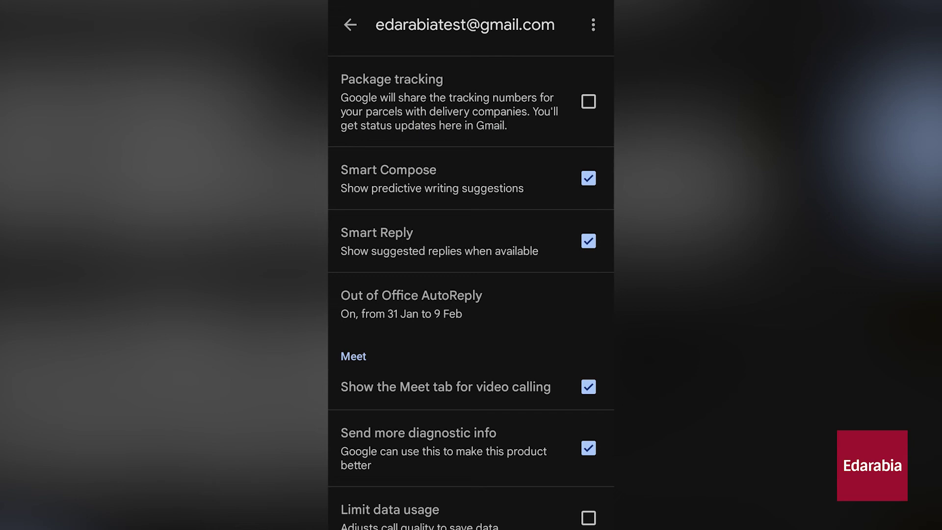
In the mobile account settings, open Out of Office AutoReply (On, 31 Jan–9 Feb).
left_click(411, 304)
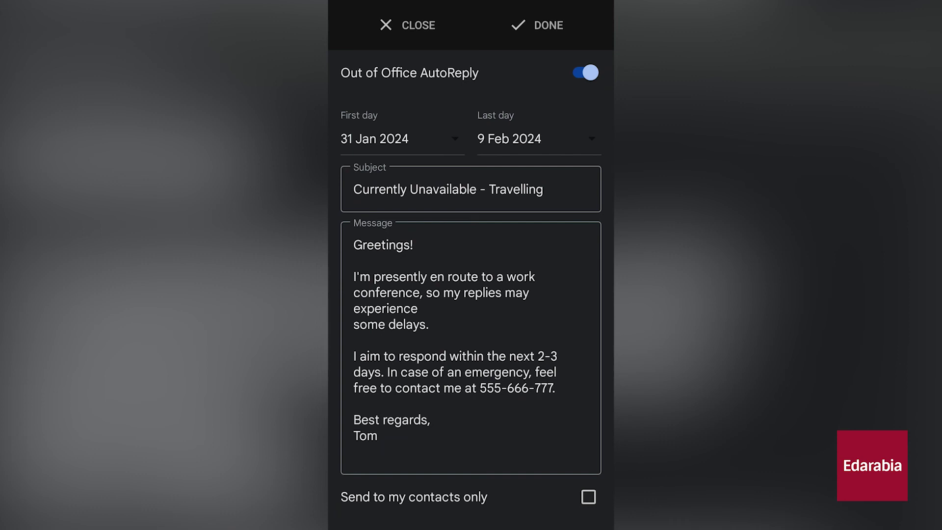
Edit the AutoReply message, toggle AutoReply off and on, then discard the changes.
left_click(354, 404)
left_click(354, 404)
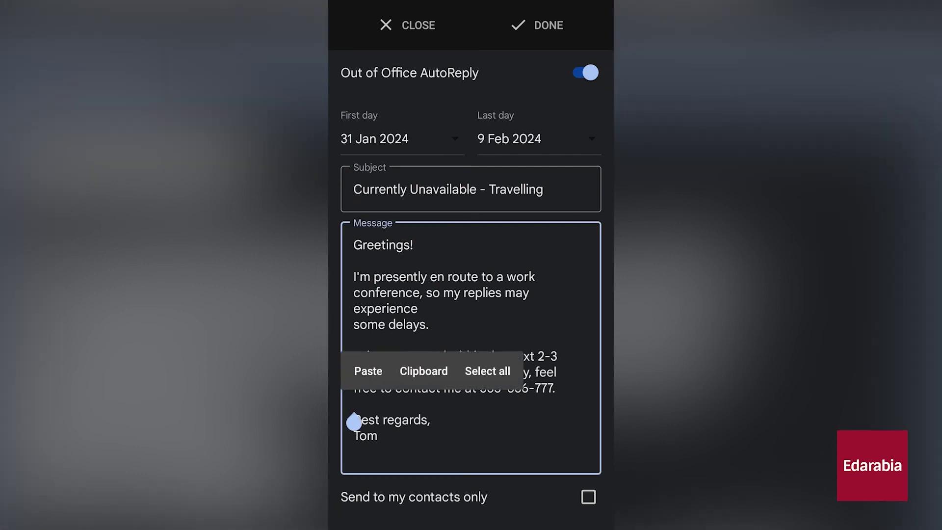
left_click(431, 419)
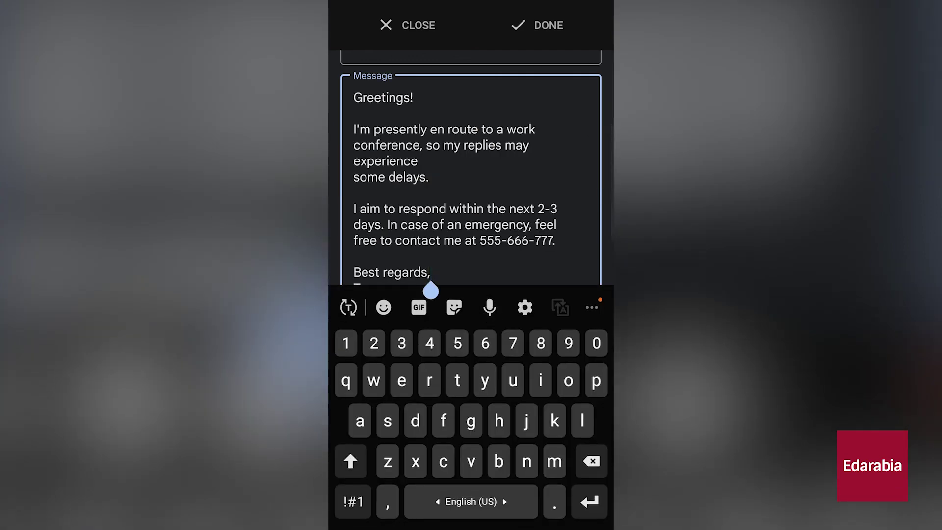
key("Escape")
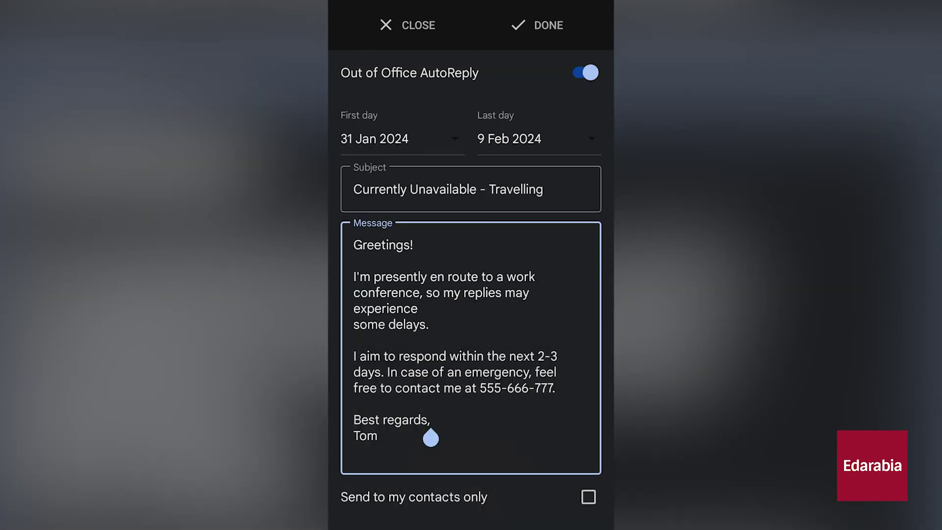
left_click(586, 72)
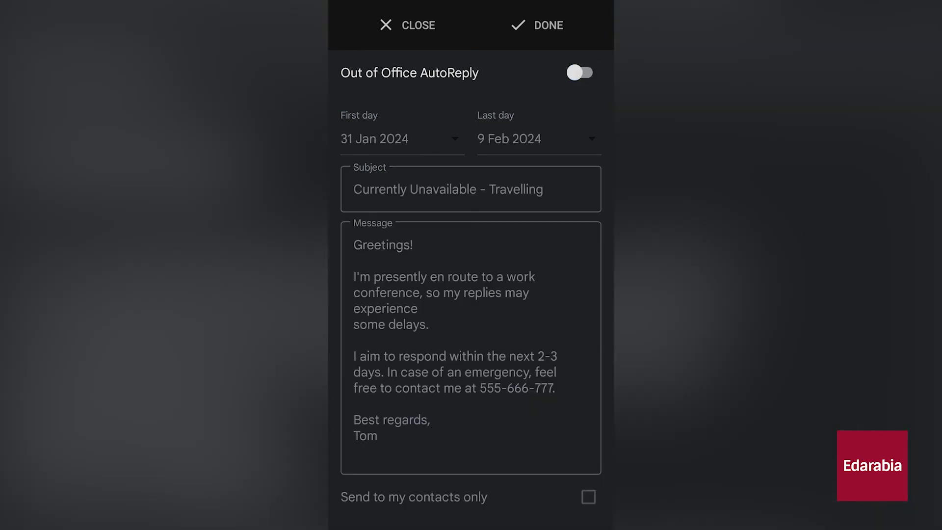
left_click(579, 72)
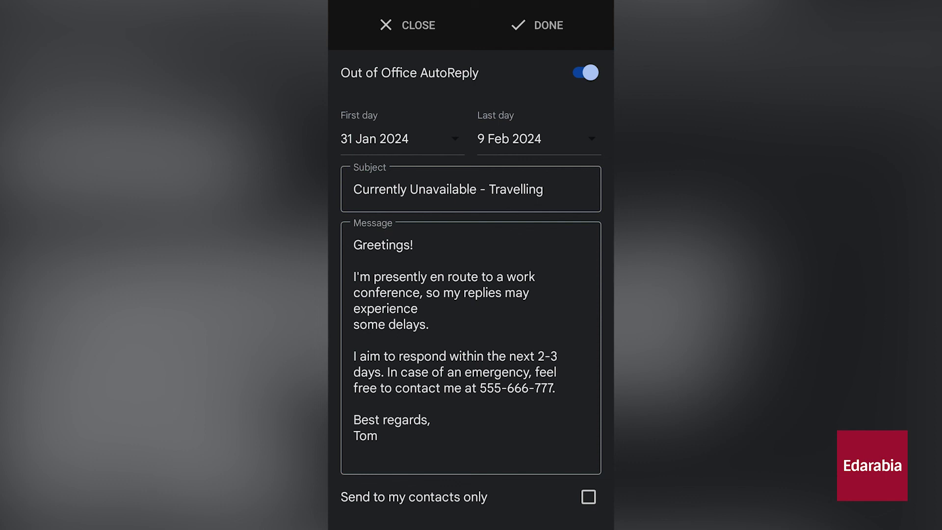
left_click(408, 25)
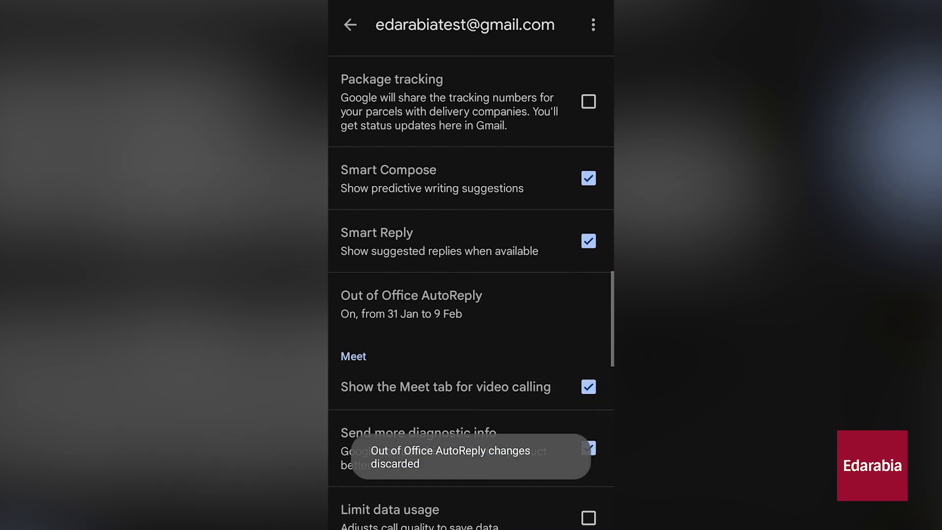